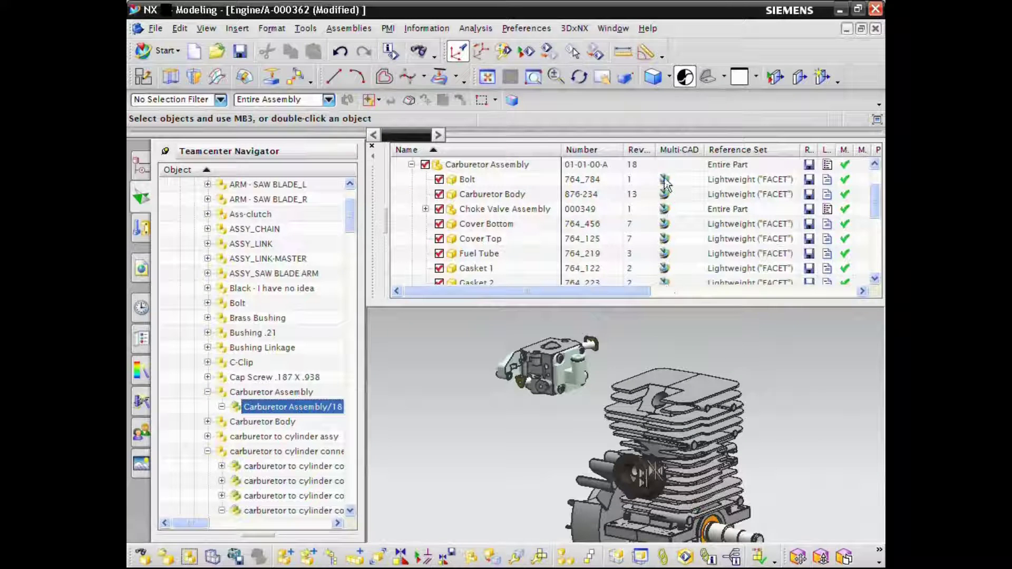
# Select the carburetor body and flywheel, then start a Touch Align assembly constraint.
pyautogui.click(540, 357)
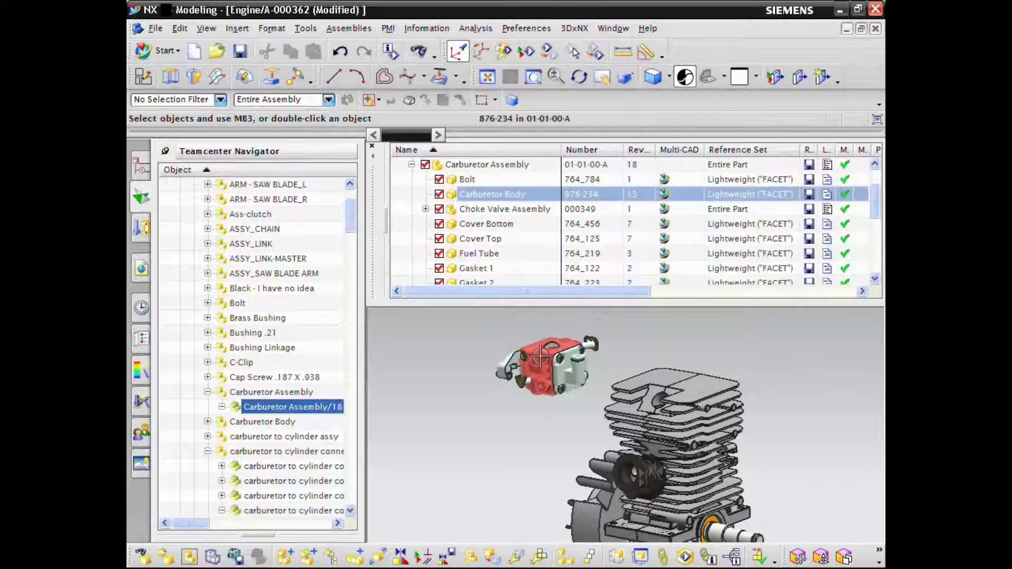
pyautogui.click(540, 357)
pyautogui.click(645, 468)
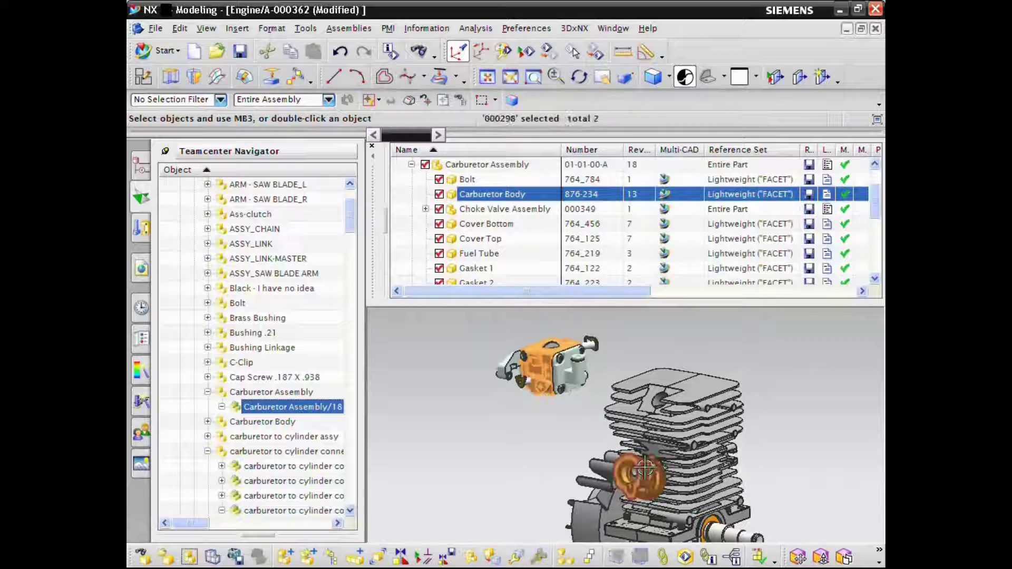
pyautogui.click(425, 556)
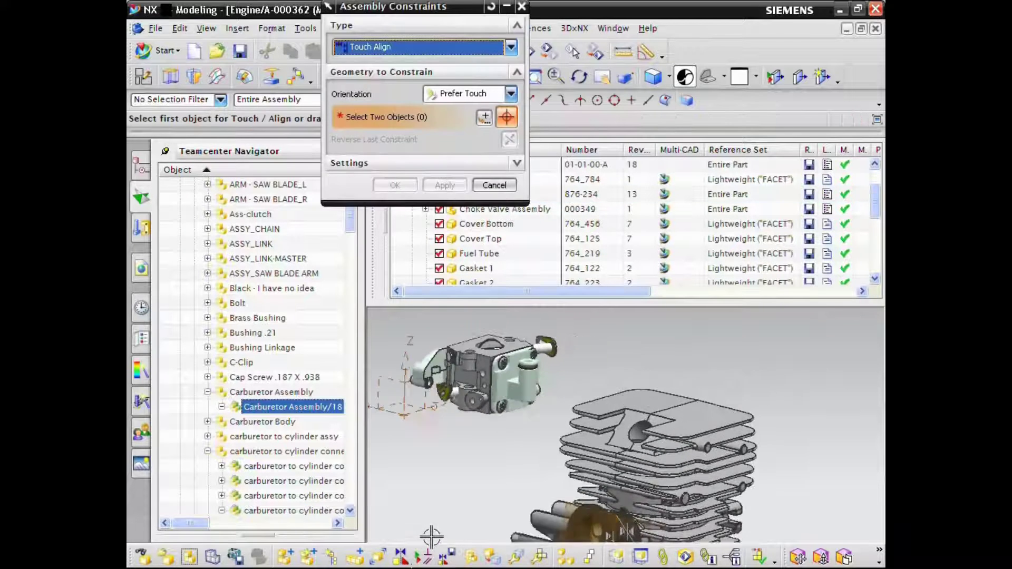
pyautogui.scroll(8, 450, 510)
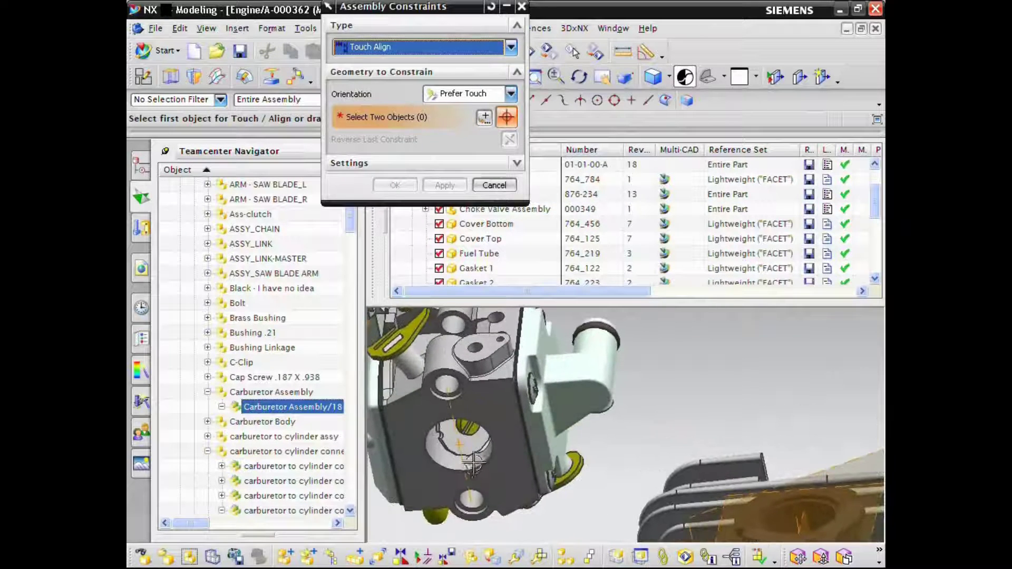
# Touch-align a carburetor face against the matching face on top of the cylinder.
pyautogui.click(472, 463)
pyautogui.moveTo(475, 464); pyautogui.dragTo(543, 488, button='middle')
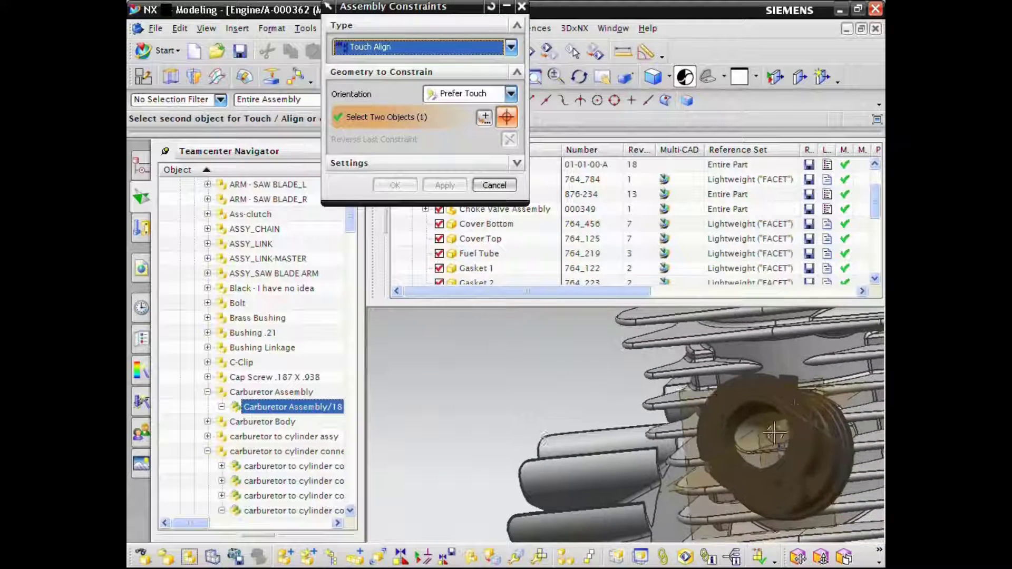
pyautogui.click(799, 404)
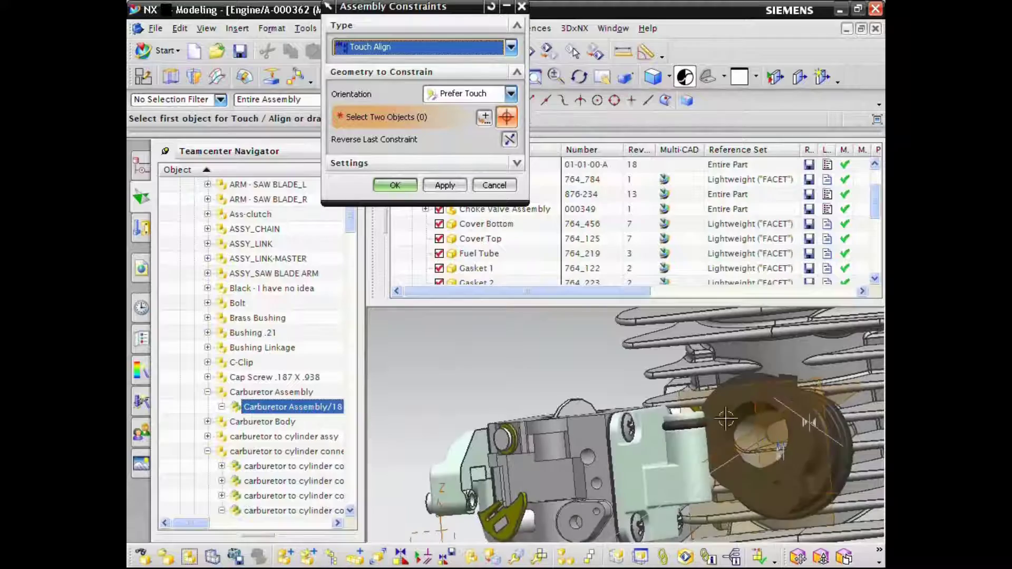
pyautogui.moveTo(725, 418); pyautogui.dragTo(605, 453, button='middle')
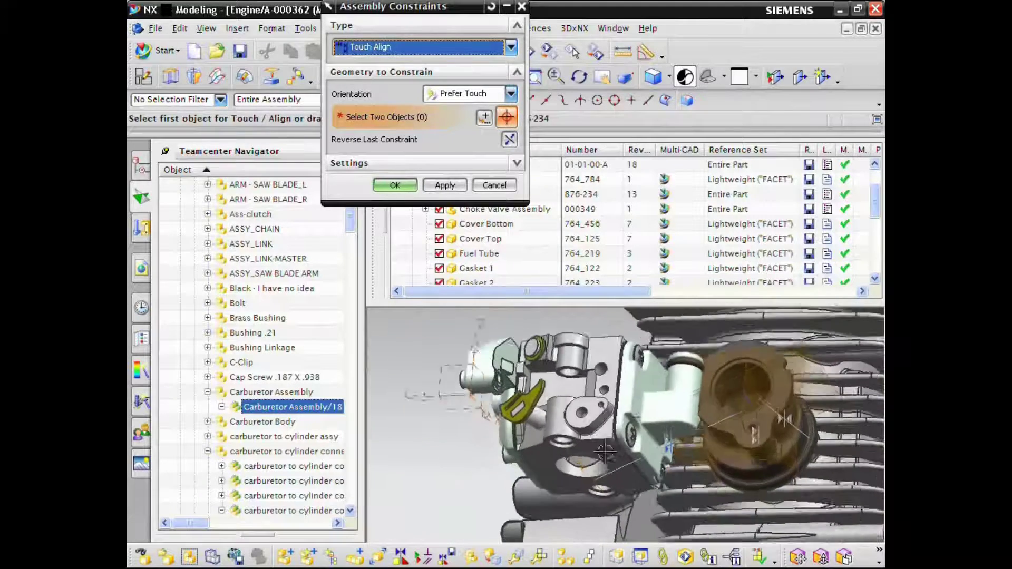
pyautogui.scroll(6, 605, 452)
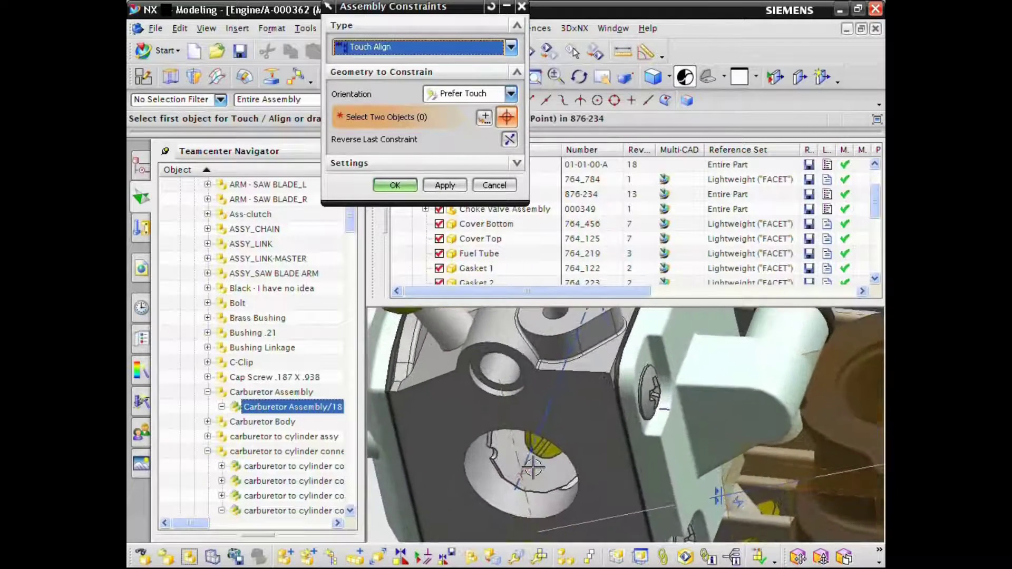
pyautogui.scroll(5, 533, 468)
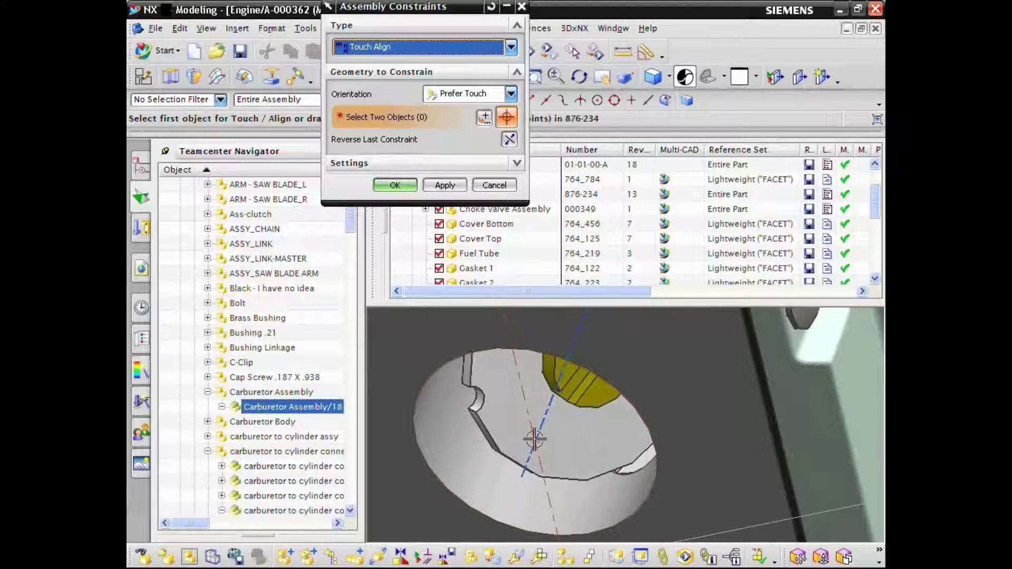
# Align the face inside the carburetor's bore with the cylinder's intake face.
pyautogui.click(533, 439)
pyautogui.scroll(-5, 554, 446)
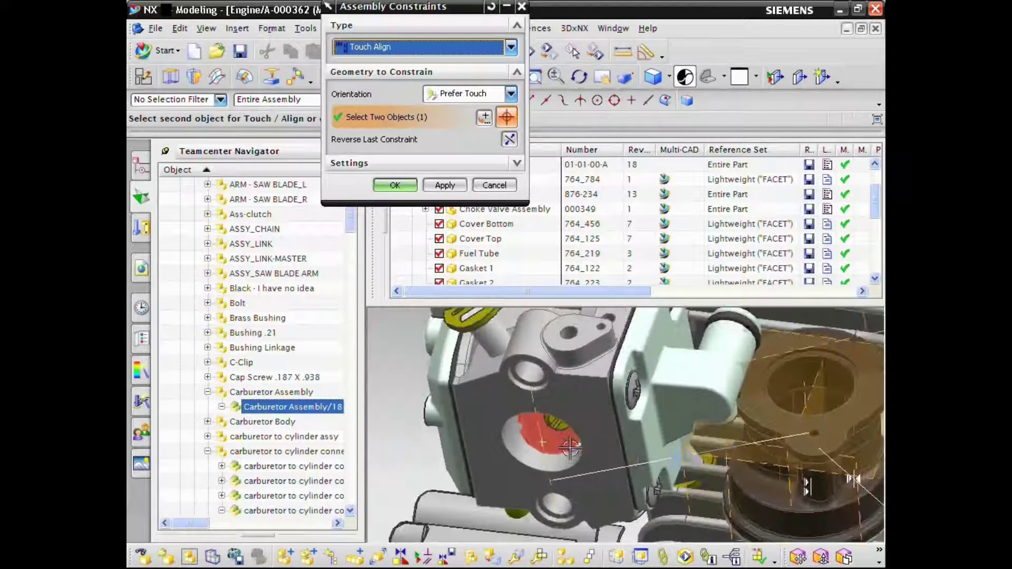
pyautogui.moveTo(571, 447); pyautogui.dragTo(712, 407, button='middle')
pyautogui.click(670, 441)
pyautogui.click(712, 405)
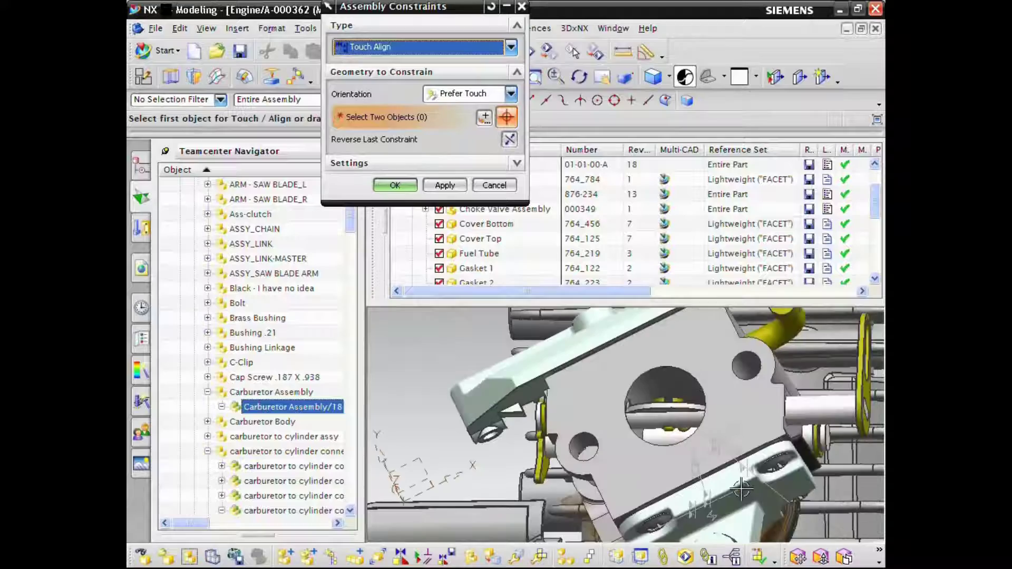
pyautogui.scroll(-5, 740, 490)
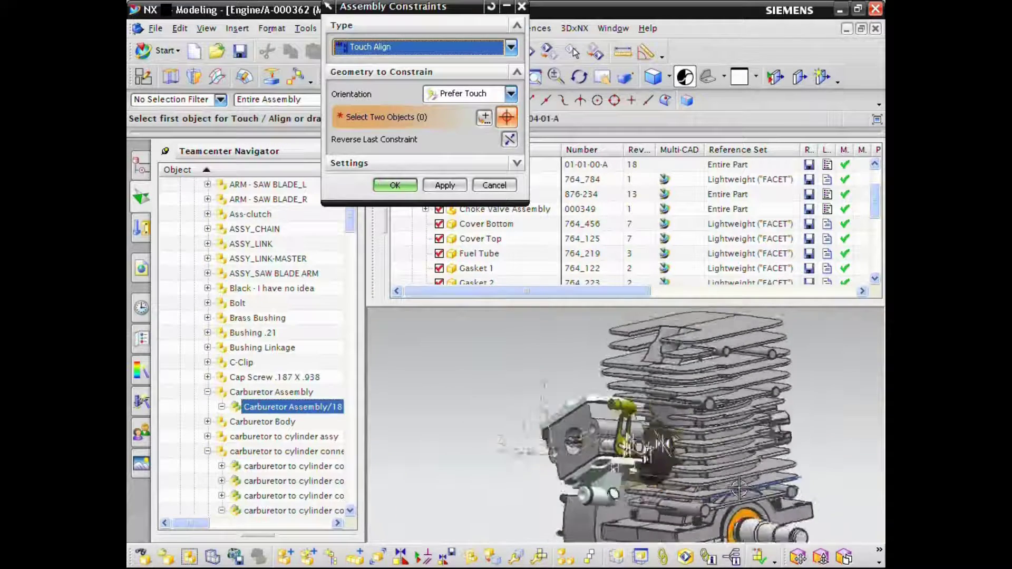
pyautogui.scroll(5, 588, 444)
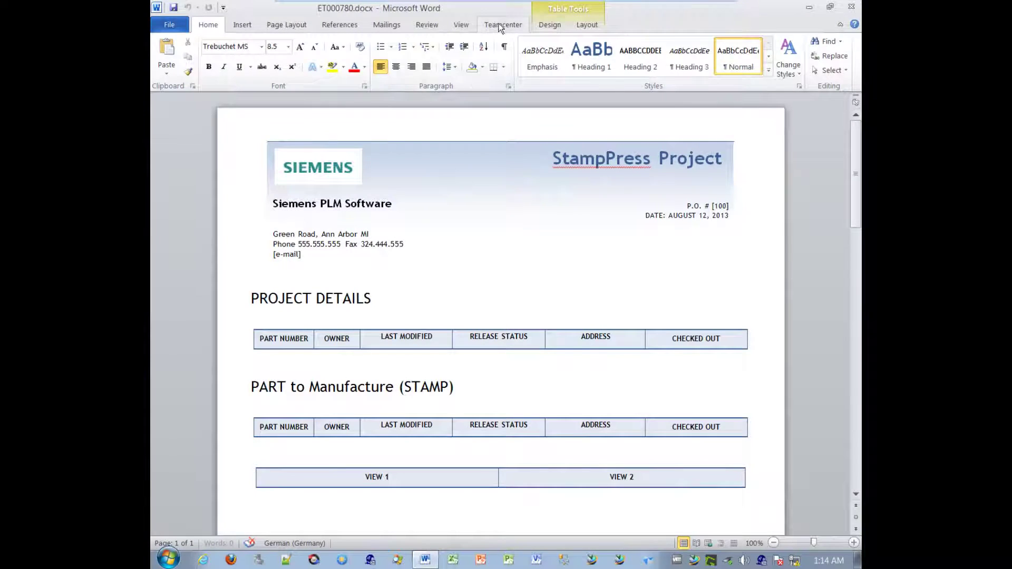
# Insert the 3880140_Press model from Teamcenter into View 2 and load its 3D view.
pyautogui.click(501, 25)
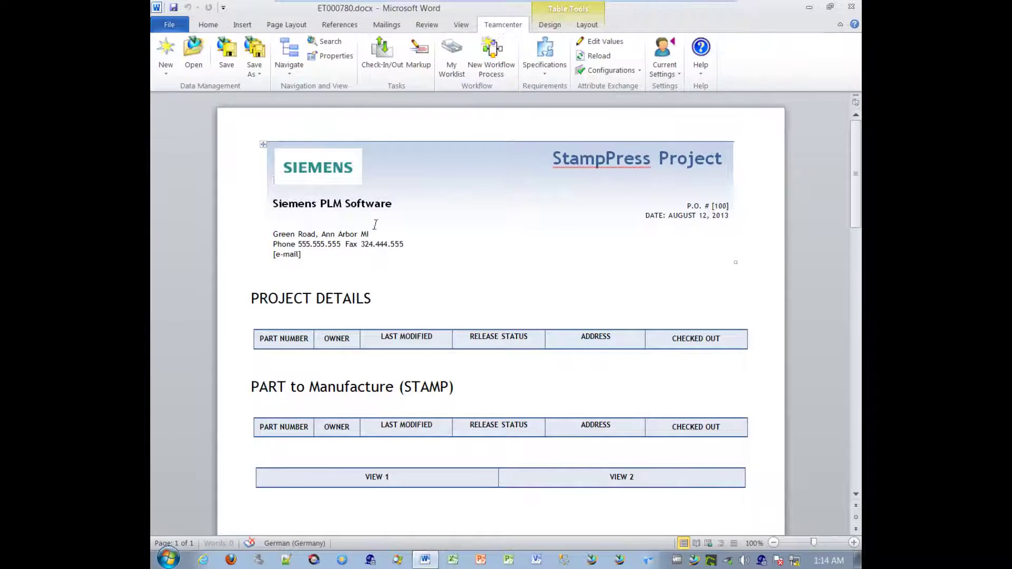
pyautogui.click(279, 55)
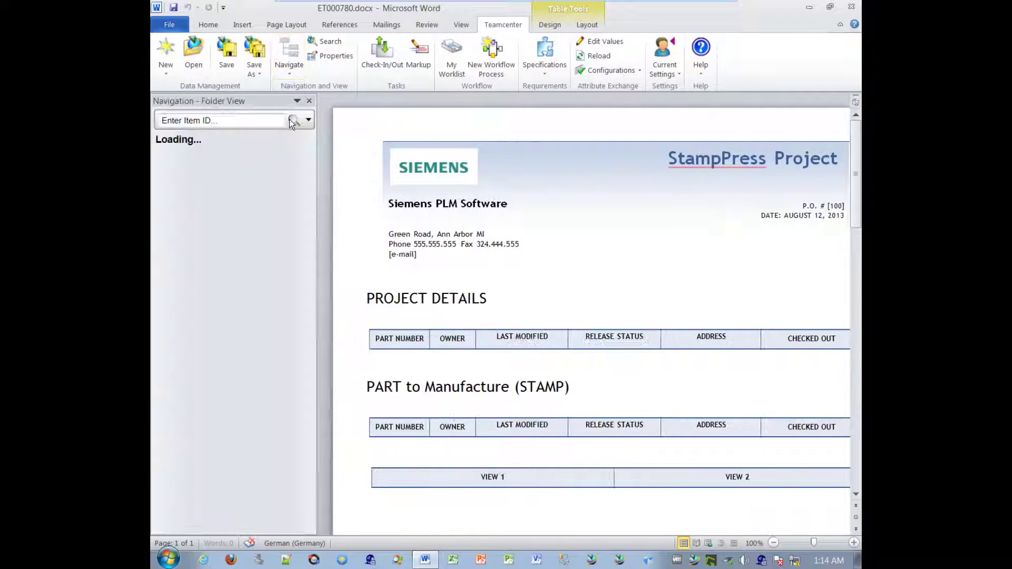
pyautogui.keyDown('ctrl'); pyautogui.scroll(-2, 369, 274); pyautogui.keyUp('ctrl')
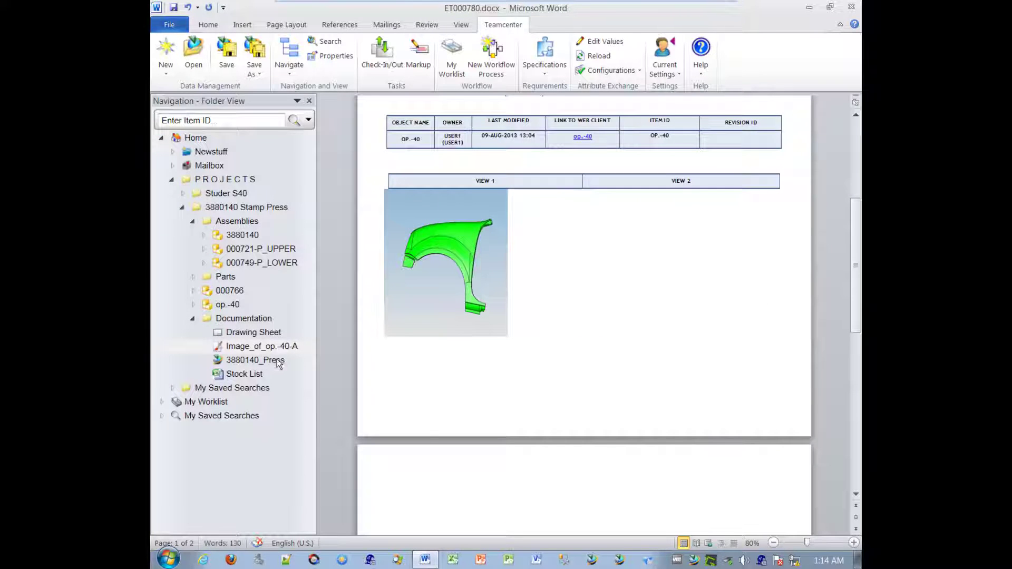
pyautogui.rightClick(272, 359)
pyautogui.click(306, 453)
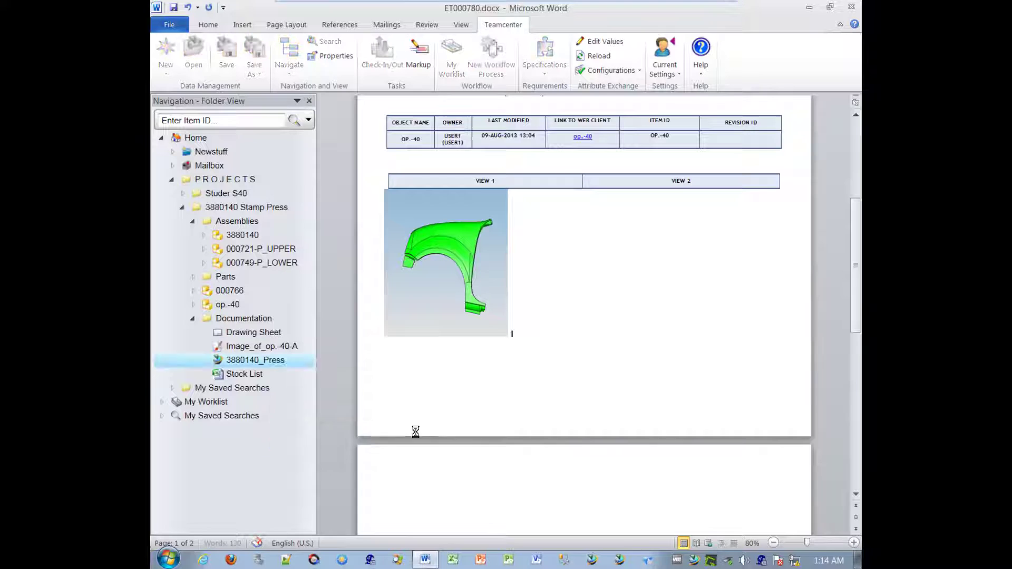
pyautogui.doubleClick(643, 265)
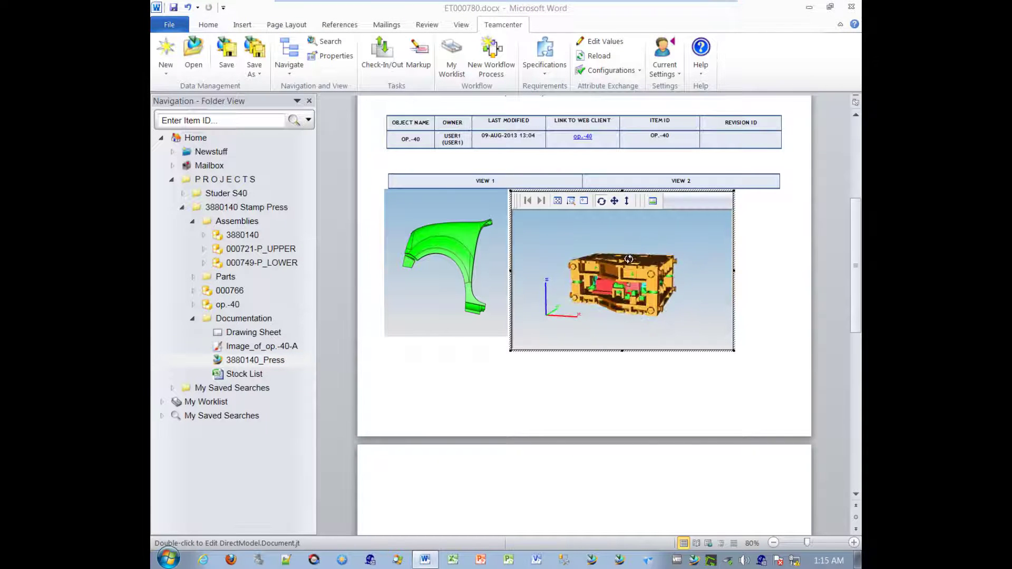
pyautogui.click(481, 480)
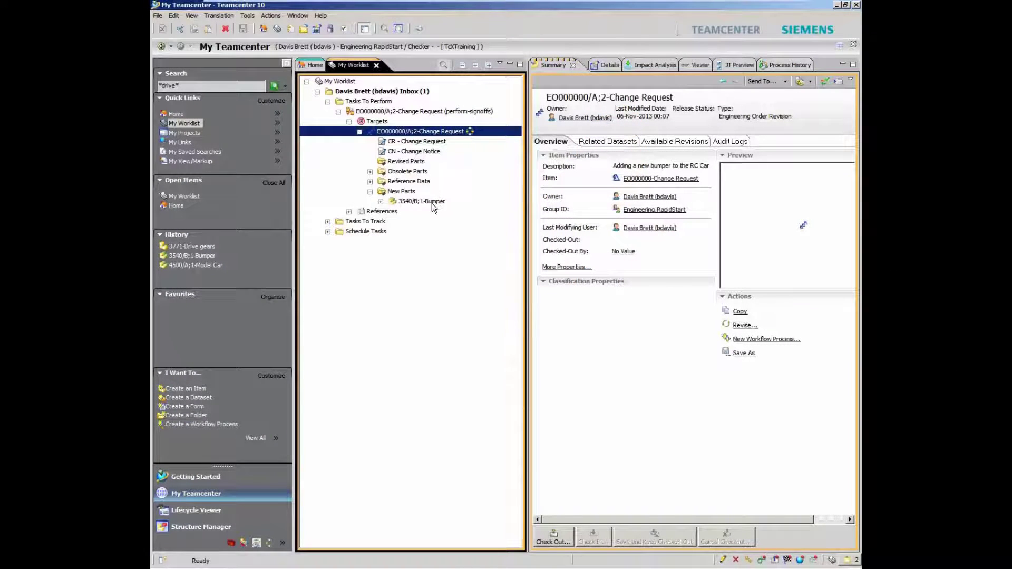
# Add the bumper's parents 3500/A;1-Chassis ASM and 4500/A;1-Model Car to Revised Parts.
pyautogui.click(432, 202)
pyautogui.click(632, 64)
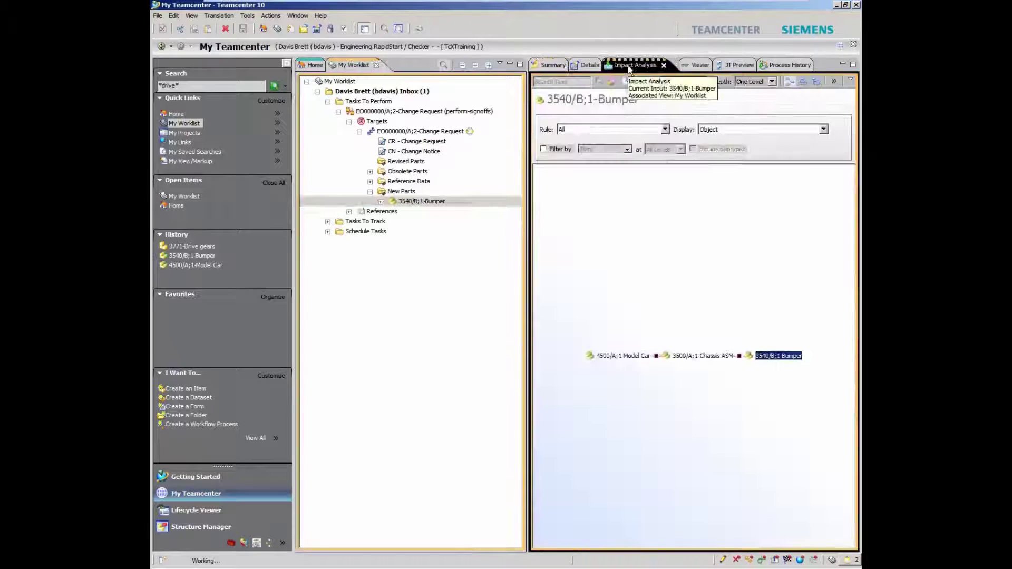
pyautogui.moveTo(713, 359); pyautogui.dragTo(413, 168)
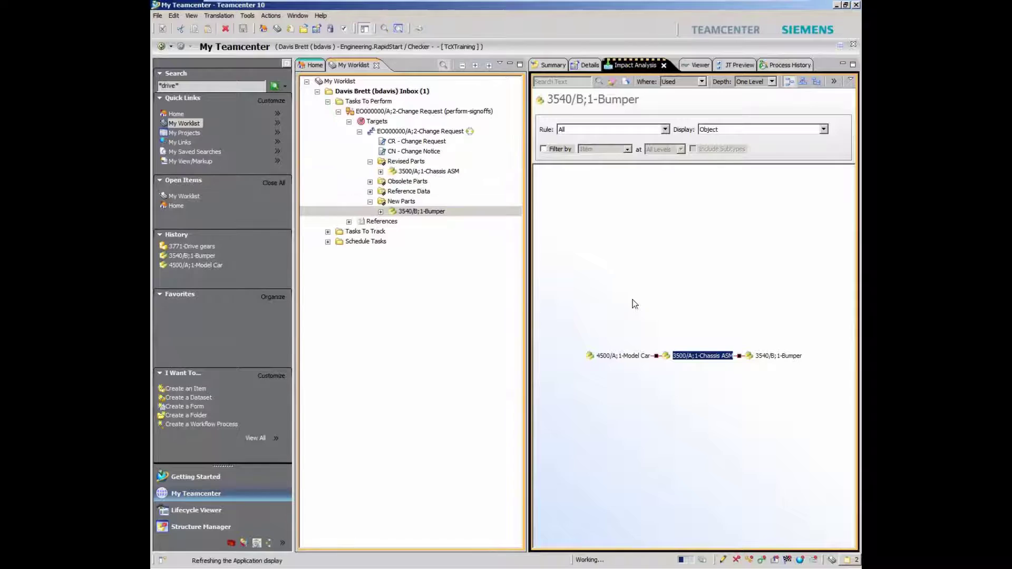
pyautogui.moveTo(623, 356); pyautogui.dragTo(410, 162)
# Show the change request task's signoff details, checking the Process View diagram along the way.
pyautogui.click(485, 111)
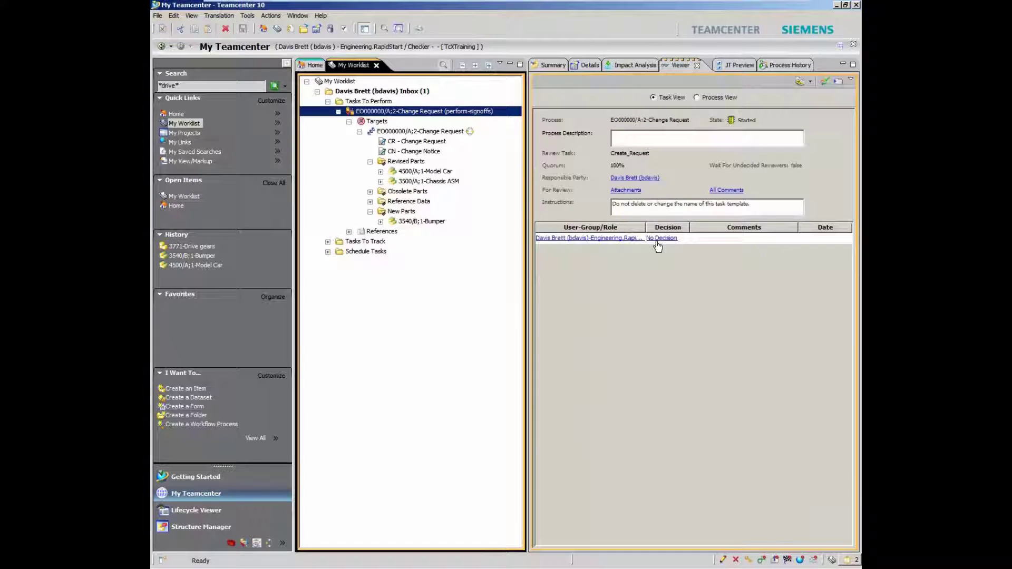
pyautogui.click(708, 100)
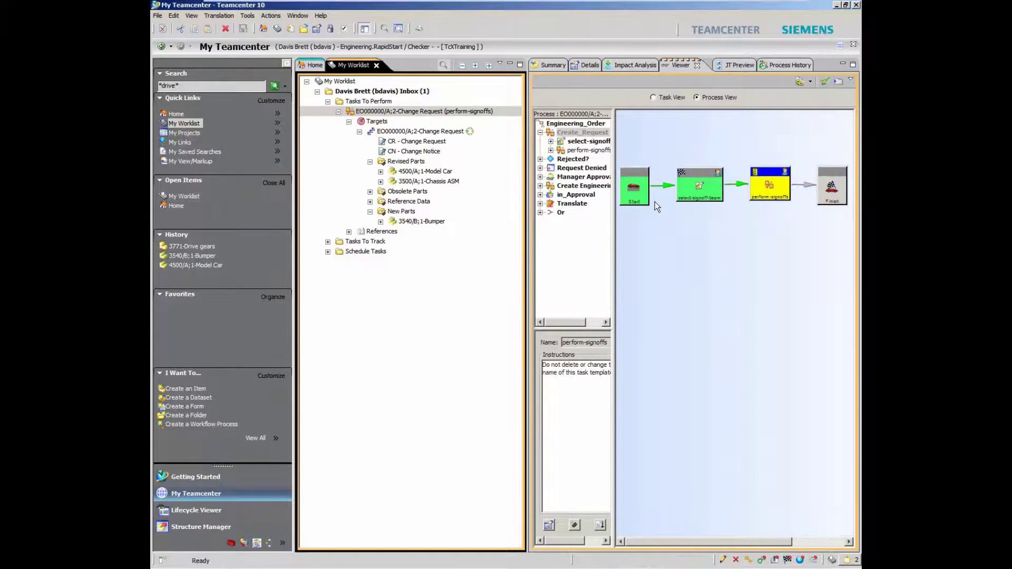
pyautogui.click(653, 97)
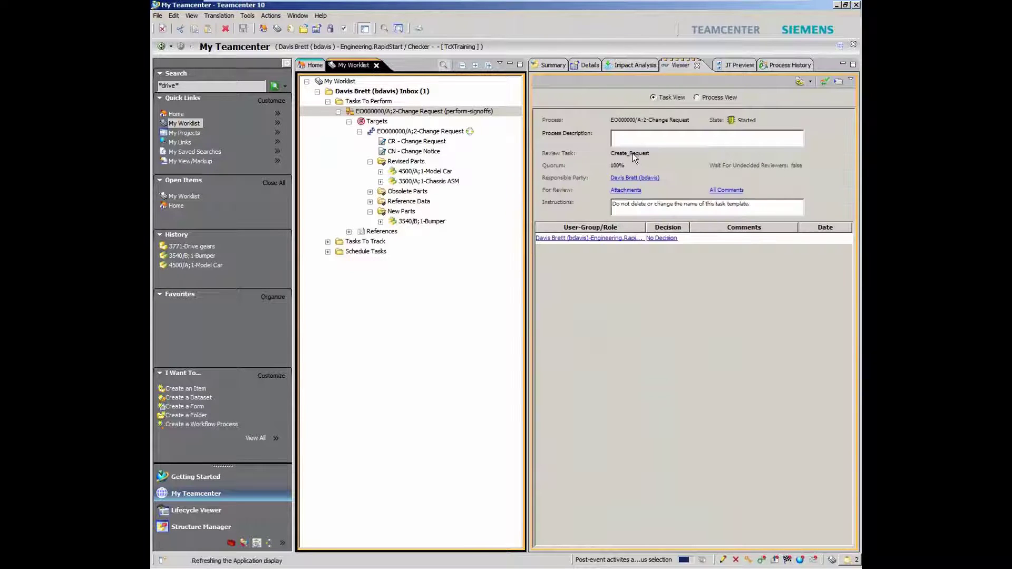
# Approve the signoff with the comment 'Engineering Approves' and submit it.
pyautogui.click(659, 238)
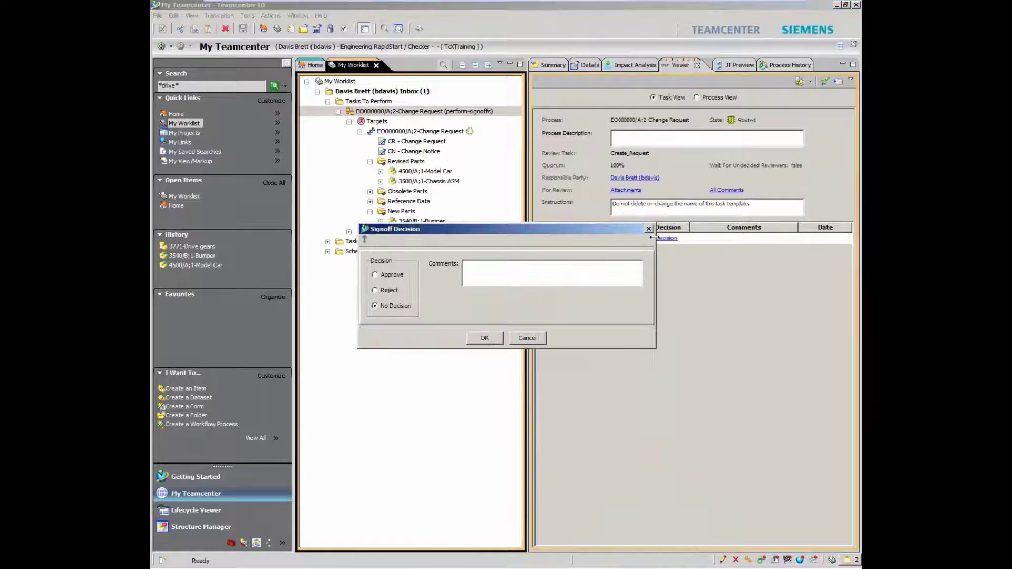
pyautogui.click(402, 276)
pyautogui.click(493, 280)
pyautogui.write('Engineering Approves')
pyautogui.click(485, 339)
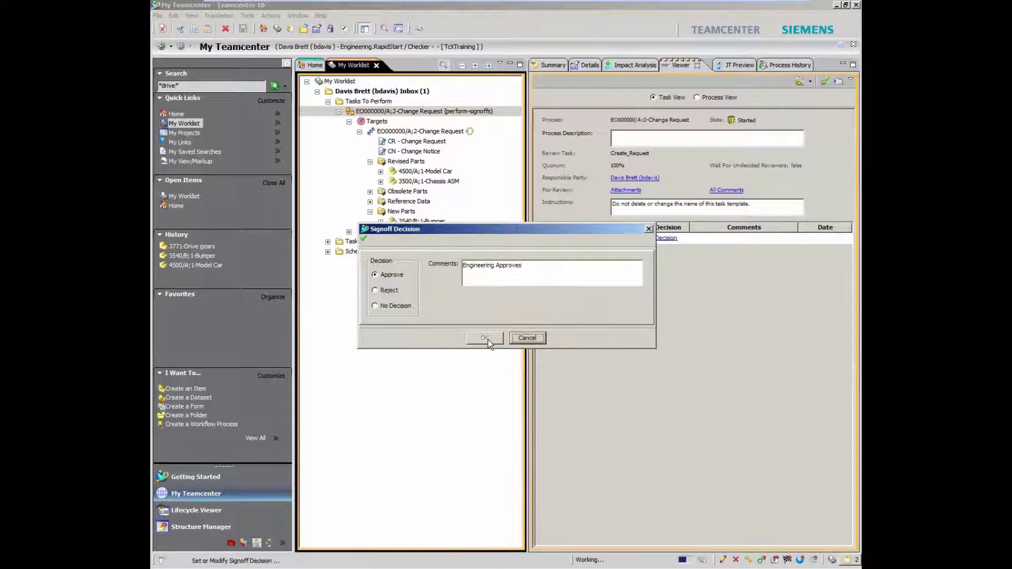